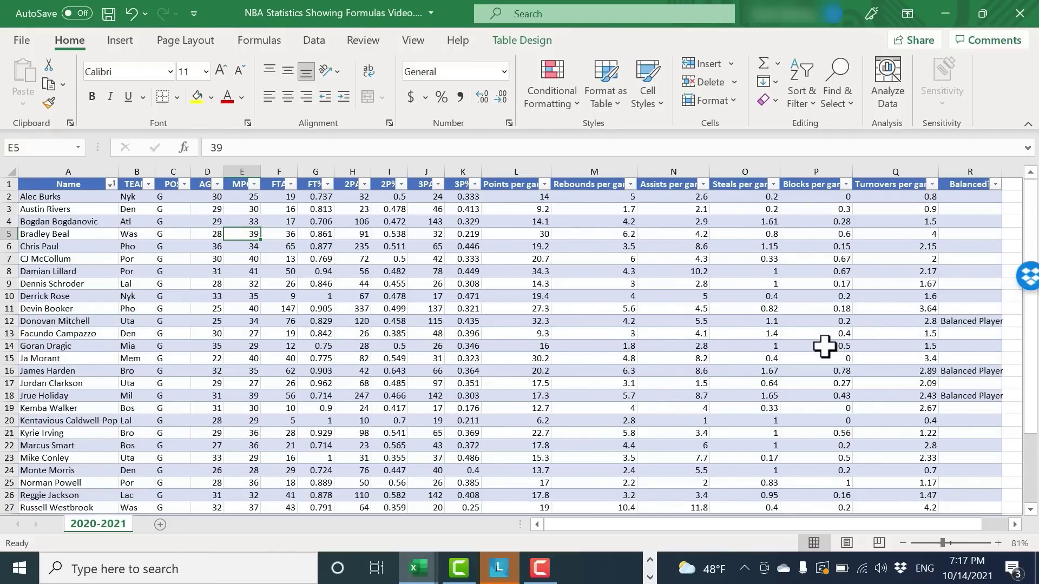
Step: Review CJ McCollum's 3PA and 3P%, Damian Lillard's points, and Chris Paul's assists
left_click_drag(1030, 225, 1028, 406)
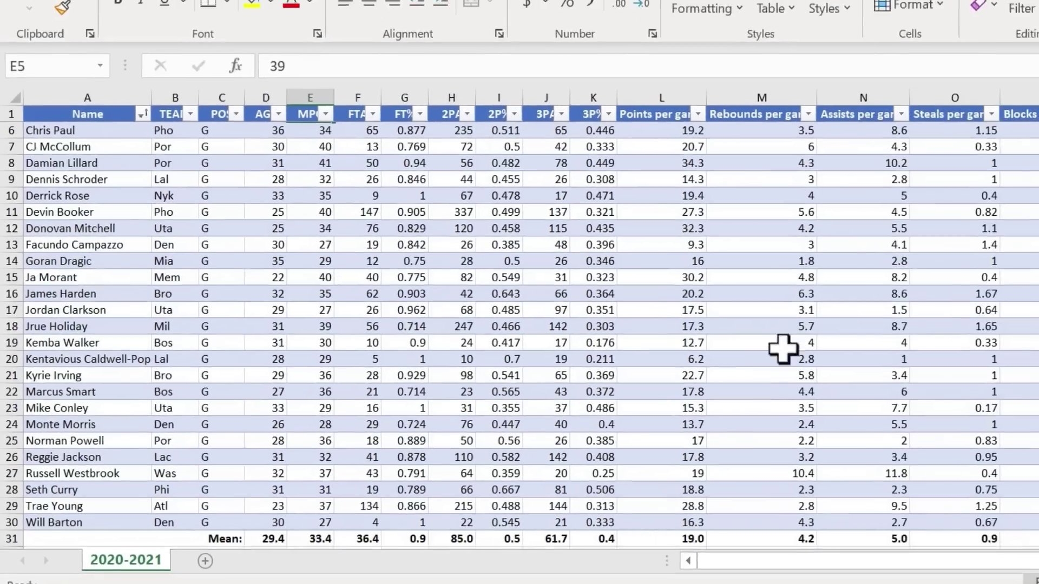
scroll(537, 352, "down", 3)
scroll(515, 359, "up", 5)
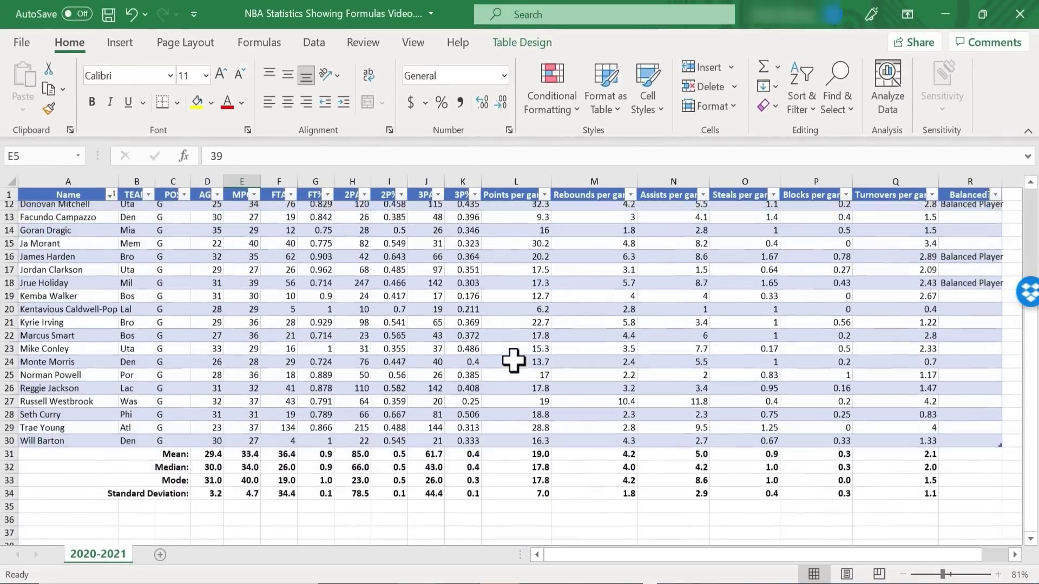
left_click(425, 273)
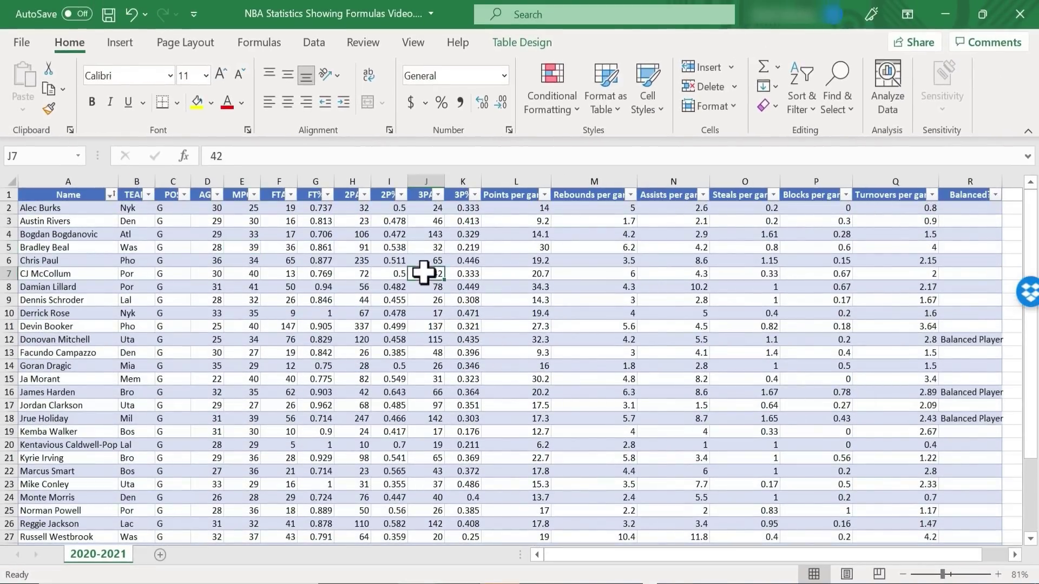
left_click(467, 274)
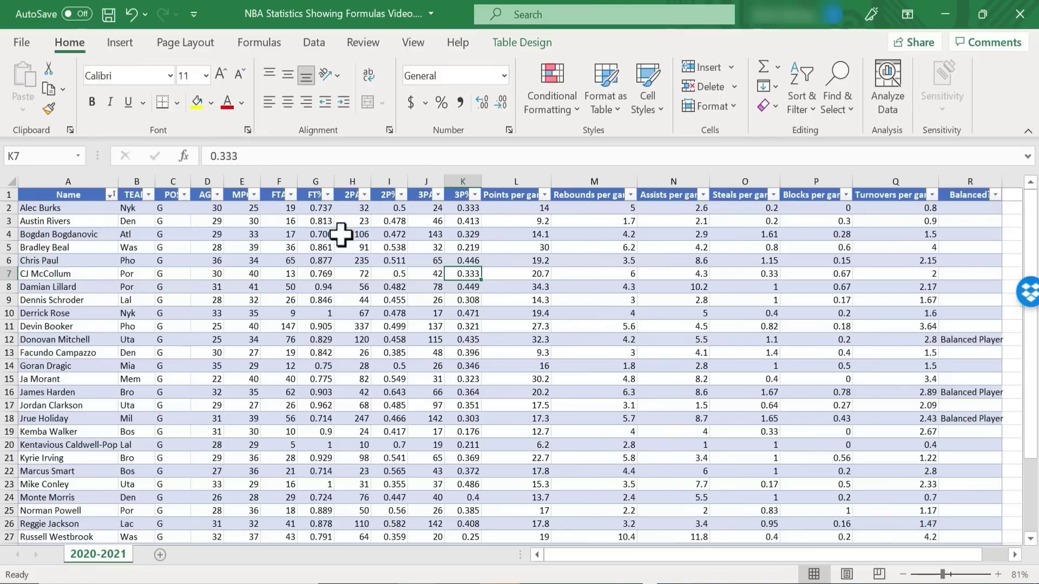
left_click(517, 287)
left_click(682, 261)
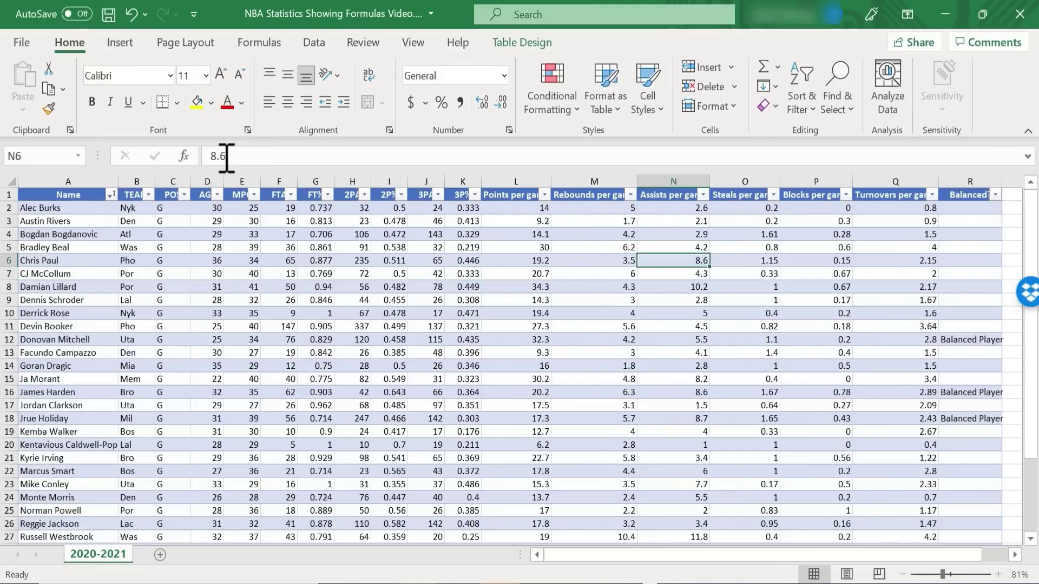
Step: Inspect row 9's Balanced? formula, then check row 13 assists, Goran Dragic's points, and James Harden's 3P%
scroll(491, 327, "down", 2)
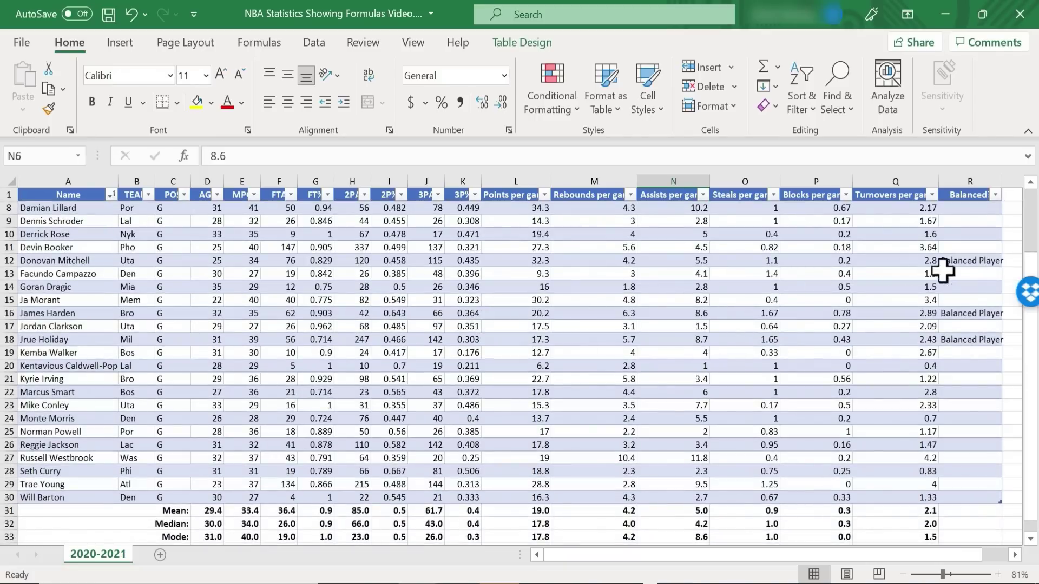
left_click(969, 221)
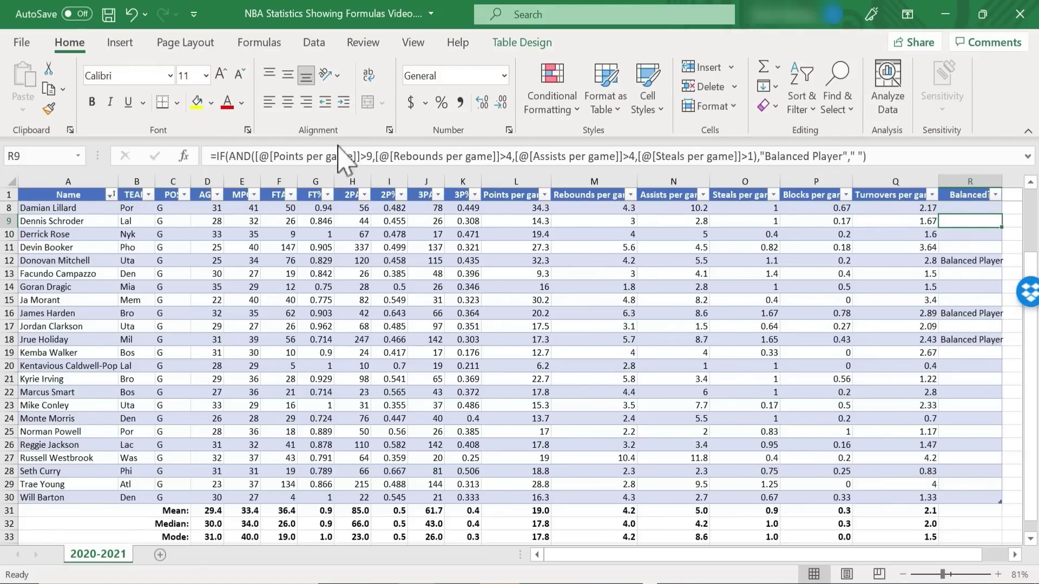
left_click(673, 273)
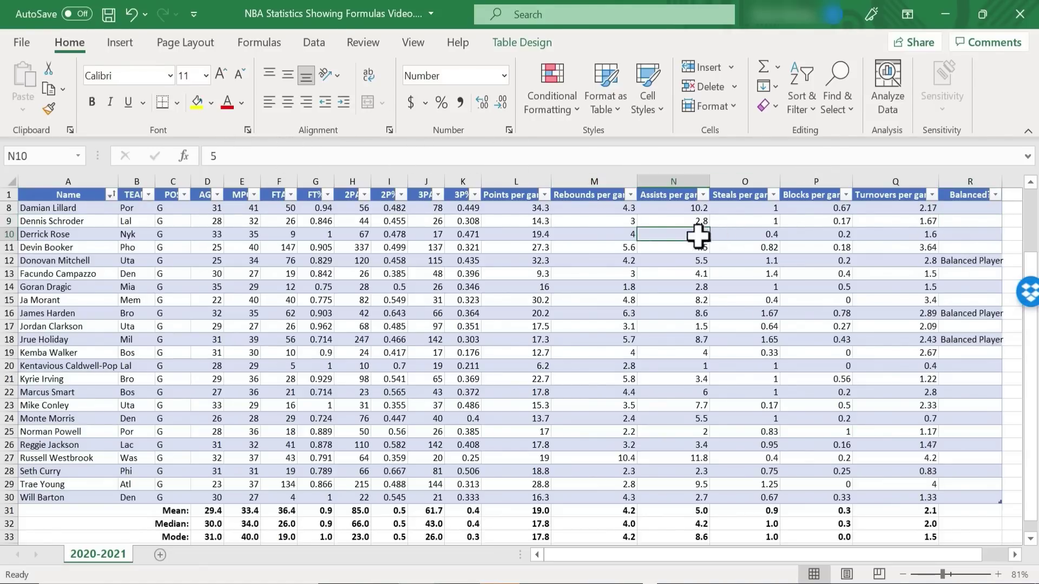
left_click(543, 286)
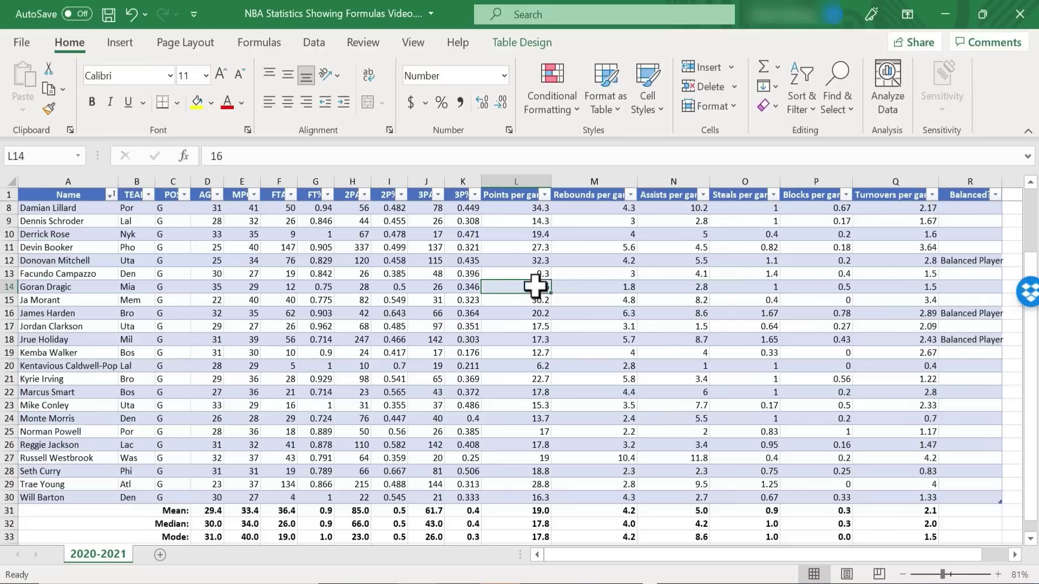
left_click(478, 311)
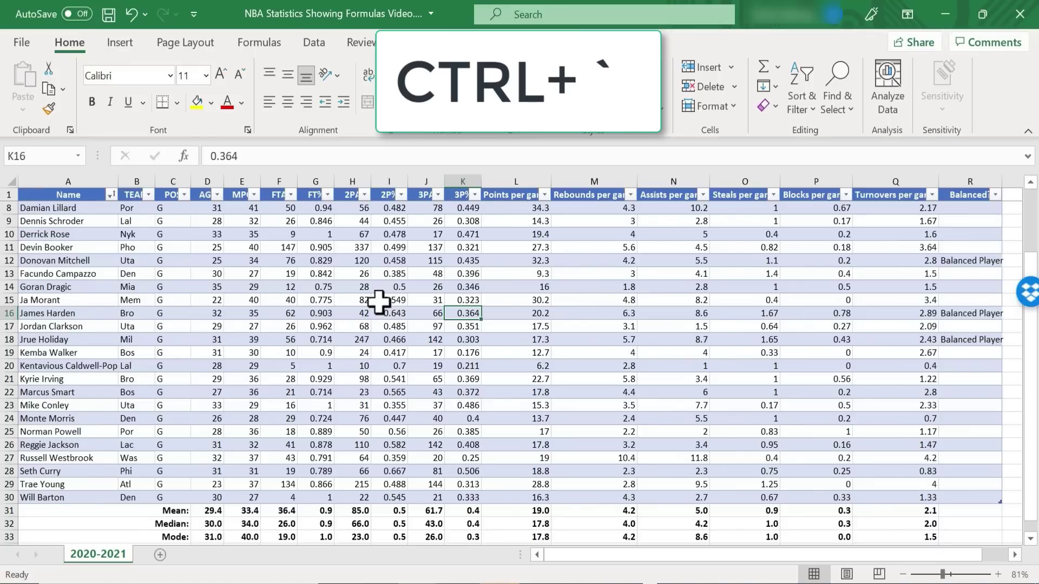
Step: Switch the sheet to show formulas with Ctrl+` and scroll to the summary rows and column R
key("ctrl+grave")
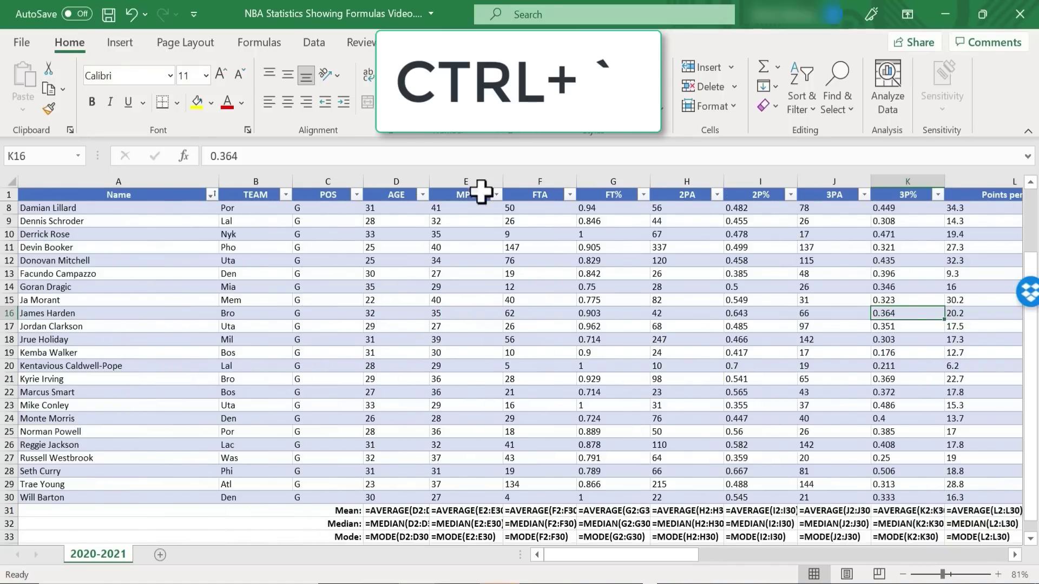
scroll(520, 235, "up", 2)
scroll(522, 240, "down", 6)
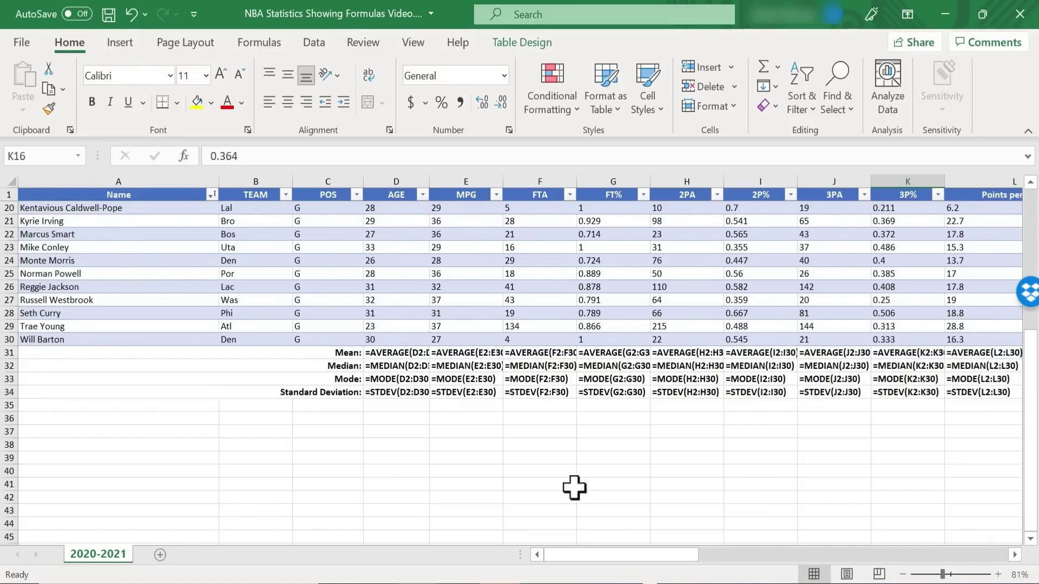
left_click_drag(595, 556, 912, 525)
scroll(936, 378, "up", 5)
scroll(936, 361, "up", 1)
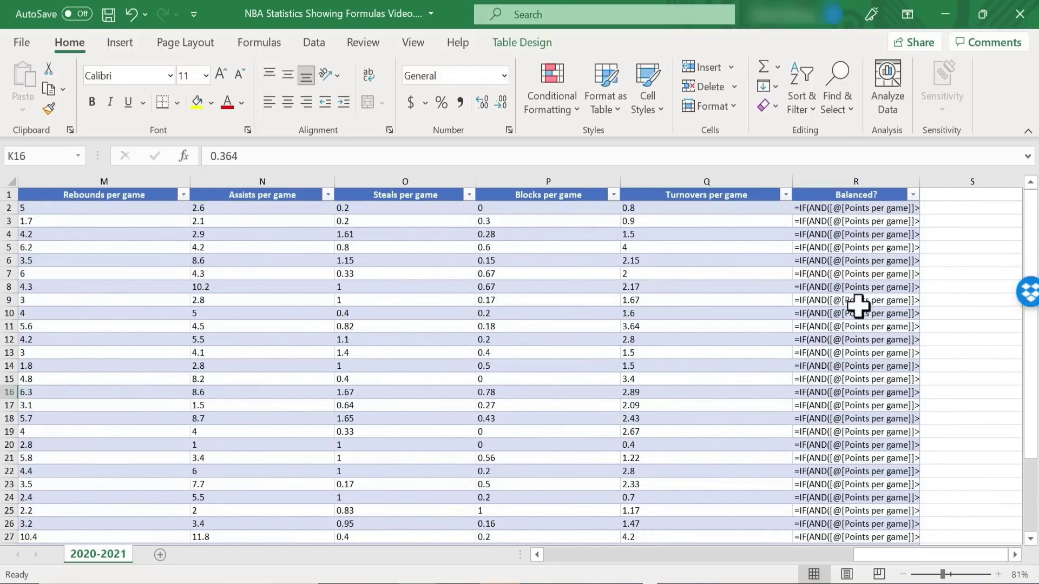
scroll(868, 347, "down", 3)
Step: Open the Balanced? IF formulas in rows 15 and 12 to see their references
double_click(852, 326)
scroll(850, 326, "up", 4)
double_click(851, 334)
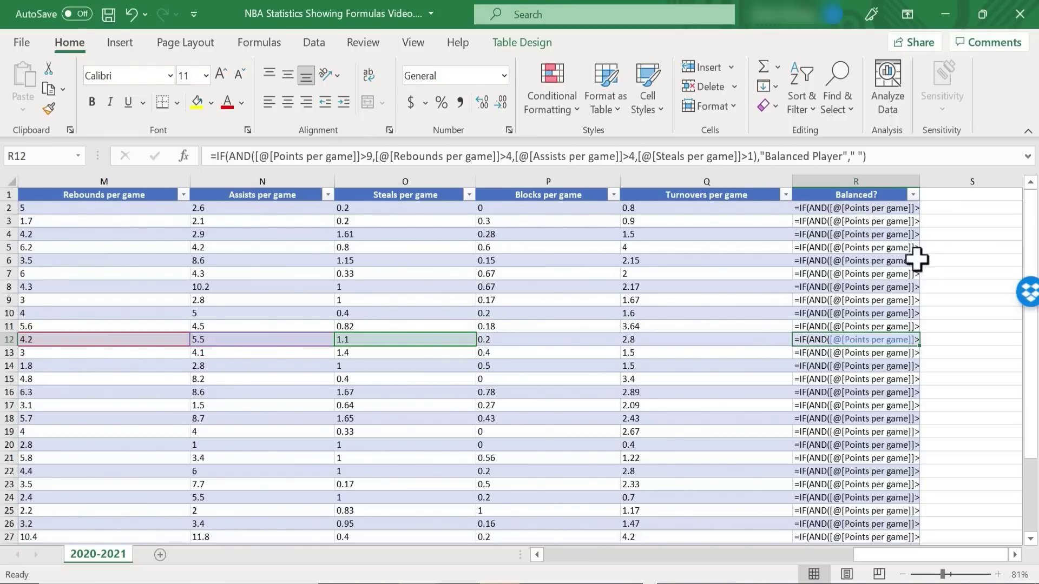
Step: Inspect the Balanced? formulas and their inputs in rows 7, 5, 11 and 17
left_click(850, 273)
left_click(845, 247)
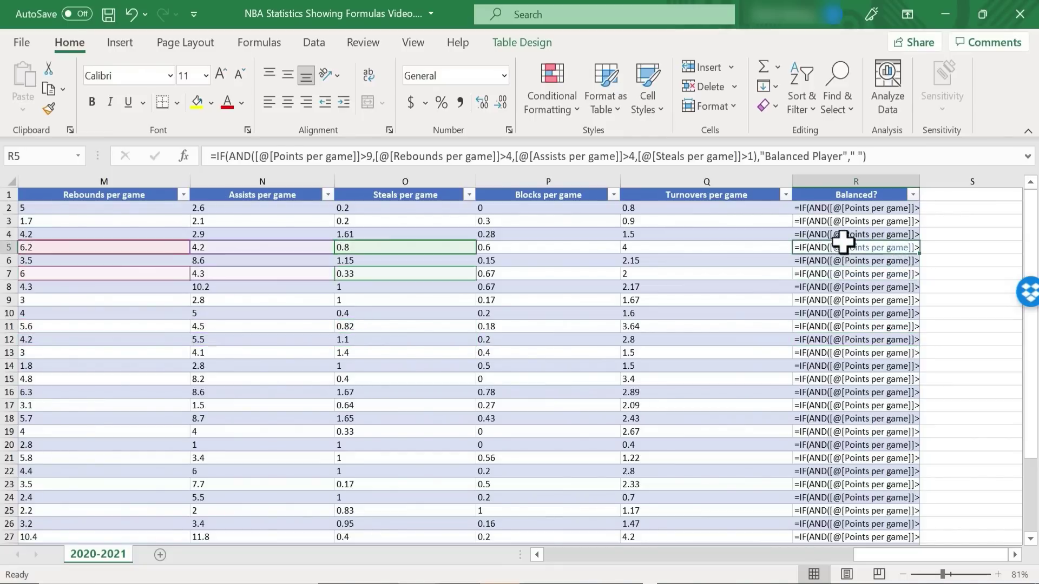
left_click(854, 326)
left_click(860, 405)
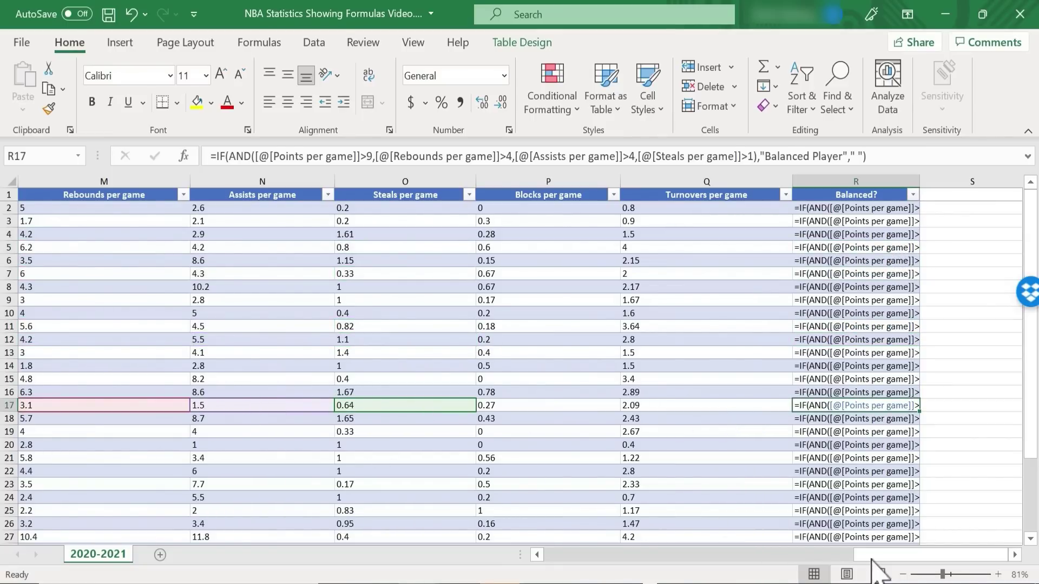
Step: Select K34 to review its =STDEV(K2:K30) formula for the 3P% column
left_click_drag(882, 555, 579, 557)
scroll(520, 494, "down", 6)
scroll(516, 490, "up", 2)
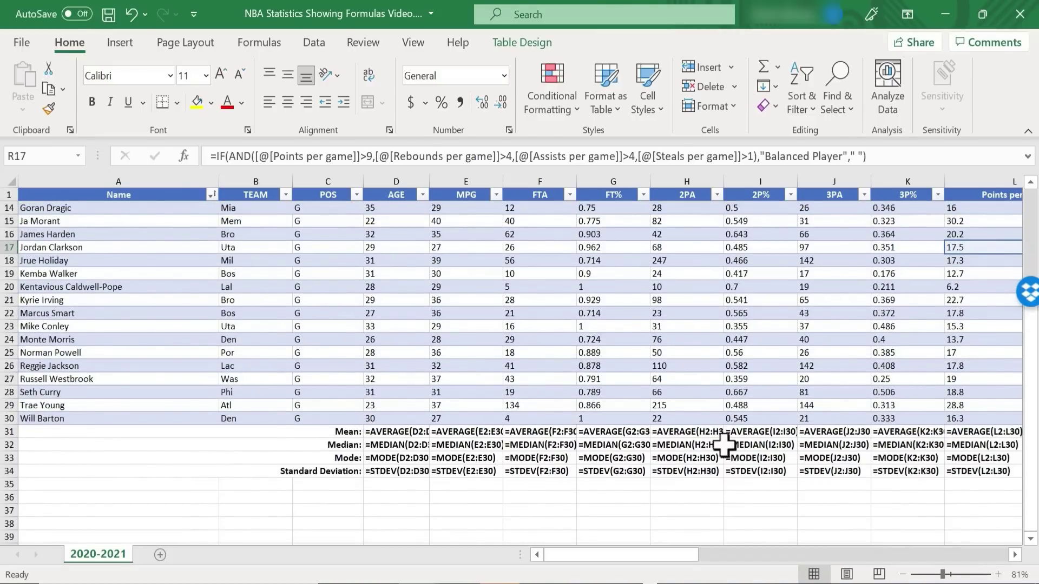
left_click(904, 471)
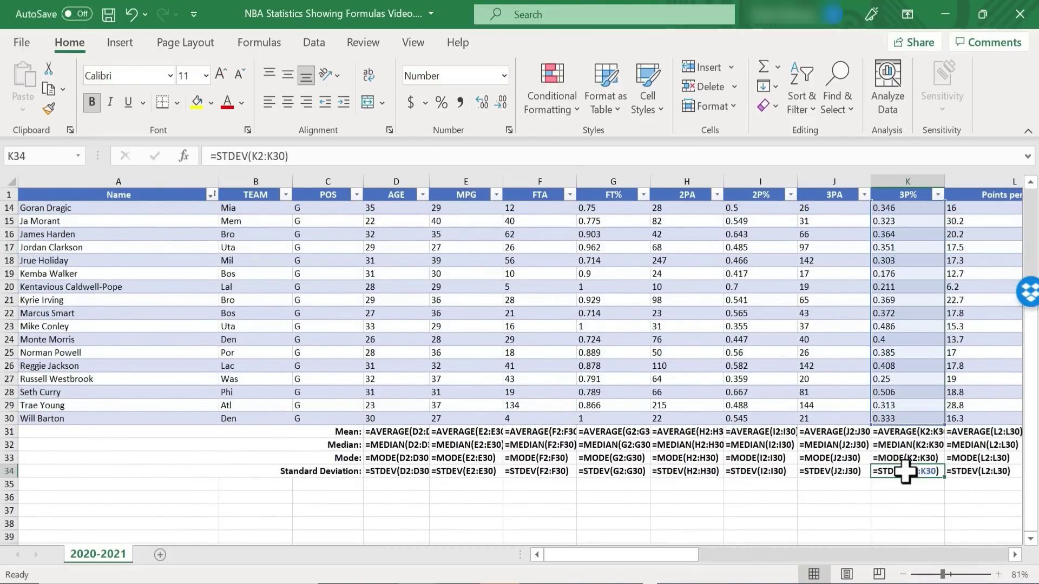
scroll(930, 430, "up", 4)
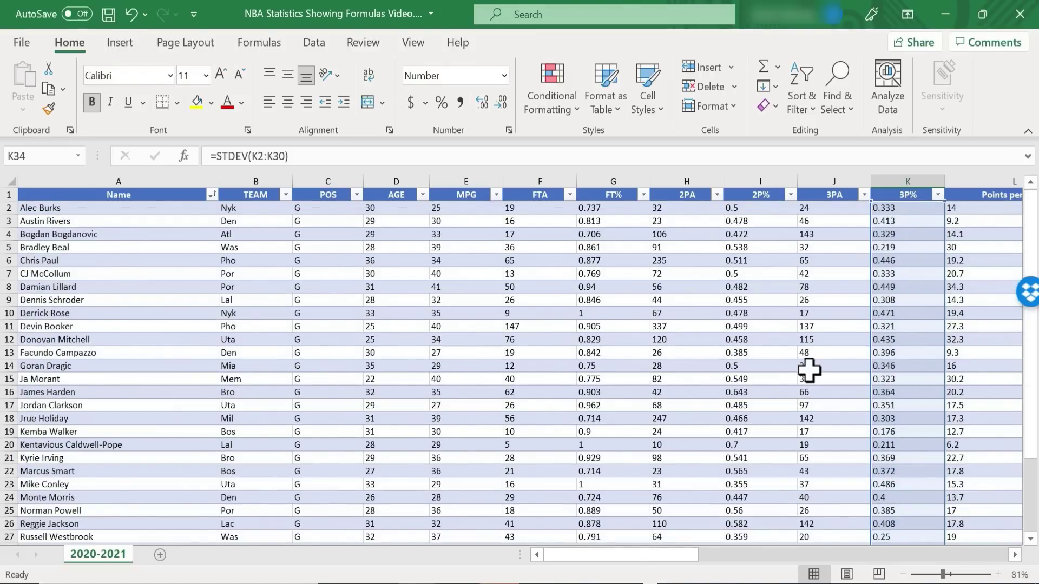
scroll(809, 370, "down", 5)
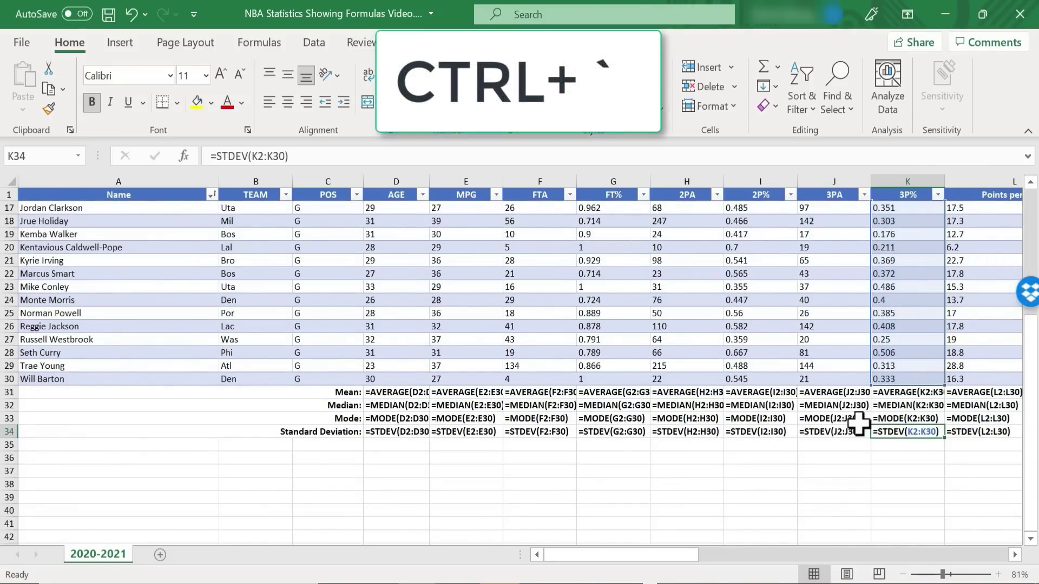
Step: Turn Show Formulas off and select F31, the 36.4 FTA mean from =AVERAGE(F2:F30)
key("ctrl+grave")
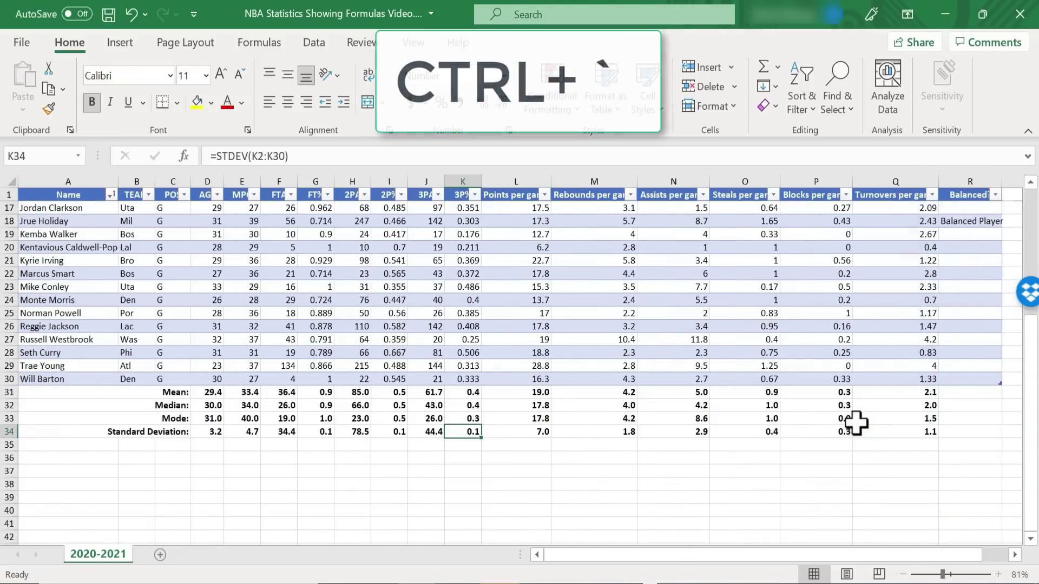
scroll(849, 427, "up", 3)
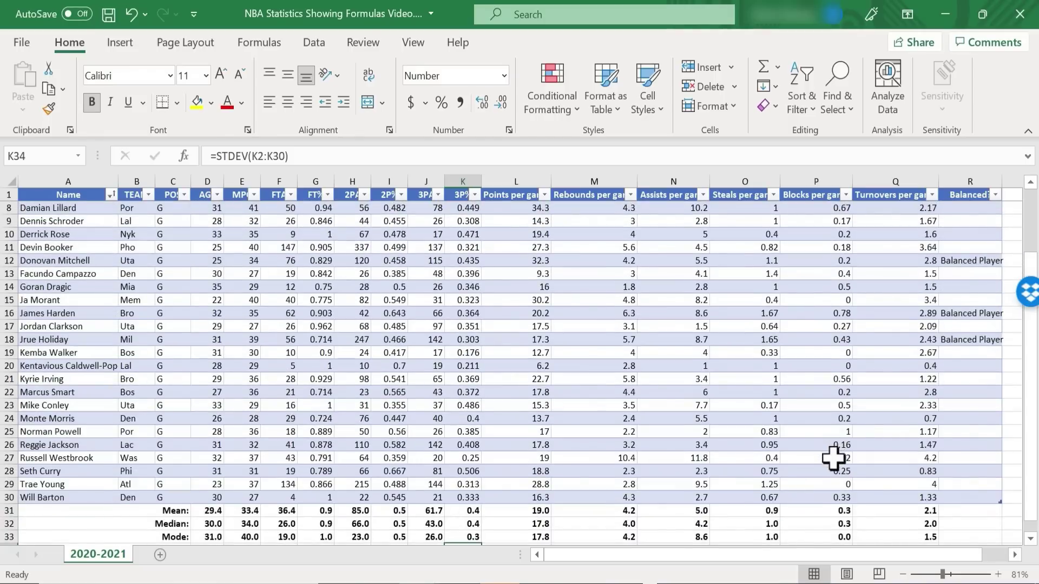
scroll(835, 457, "down", 1)
left_click_drag(722, 556, 842, 562)
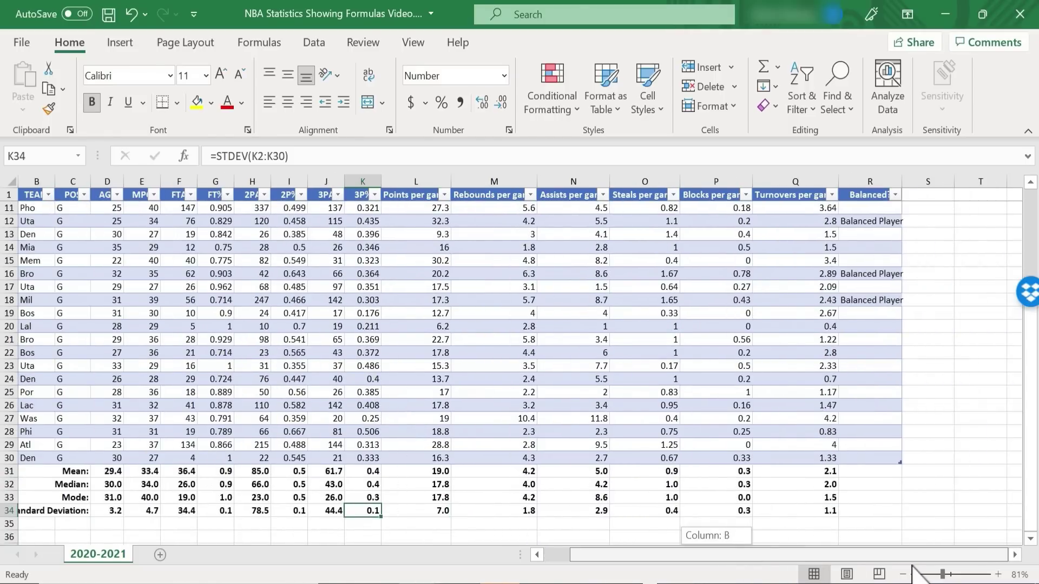
scroll(899, 427, "up", 3)
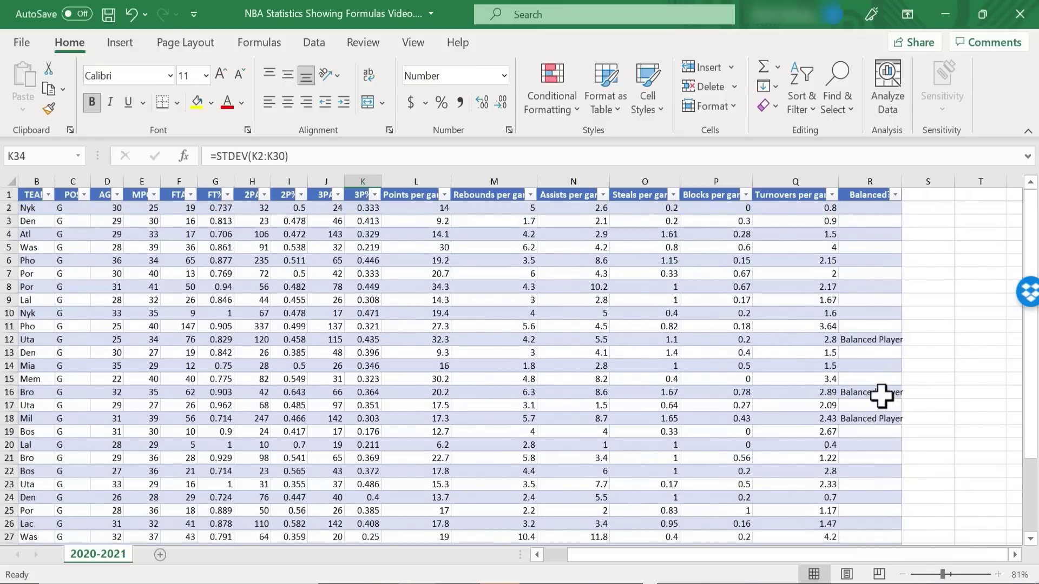
scroll(881, 396, "left", 1)
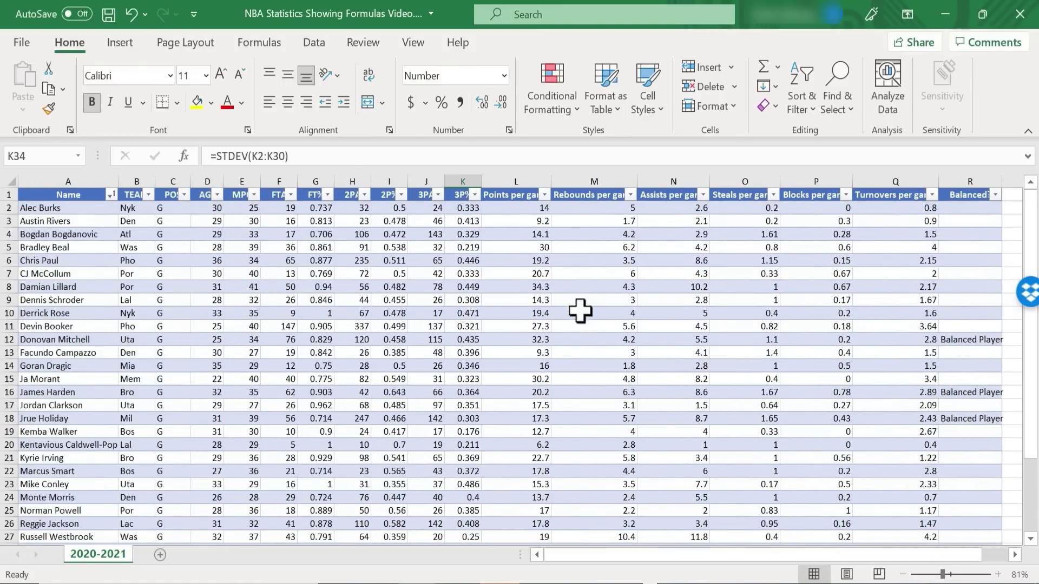
scroll(575, 313, "down", 5)
left_click(278, 392)
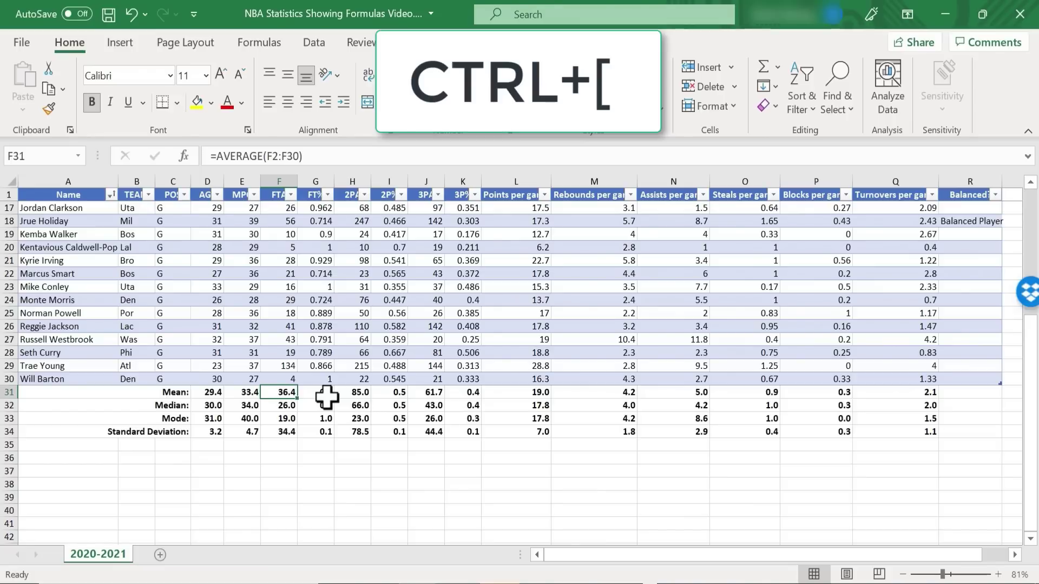
key("ctrl+bracketleft")
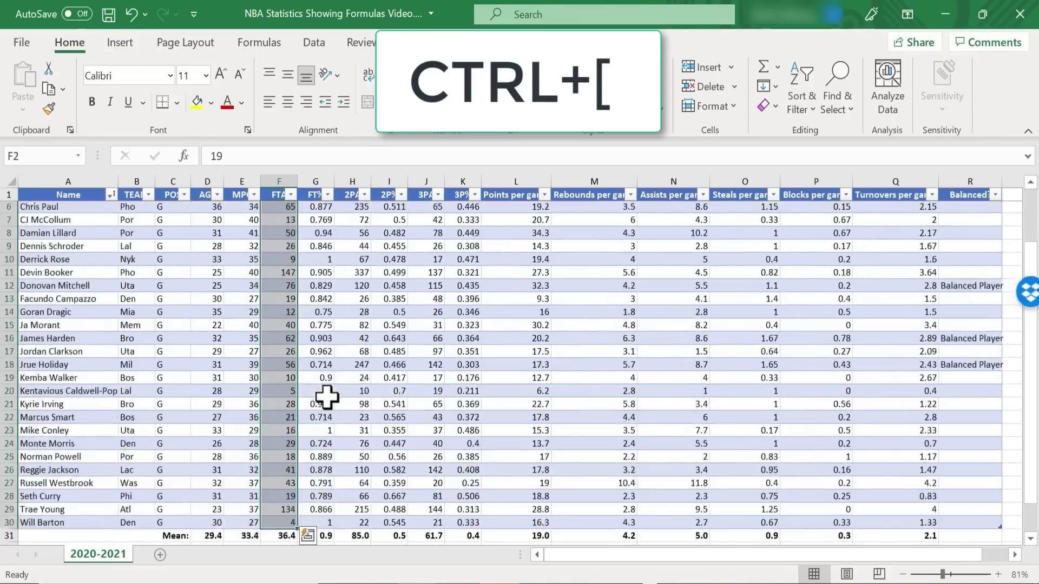
scroll(314, 297, "down", 2)
scroll(307, 310, "down", 2)
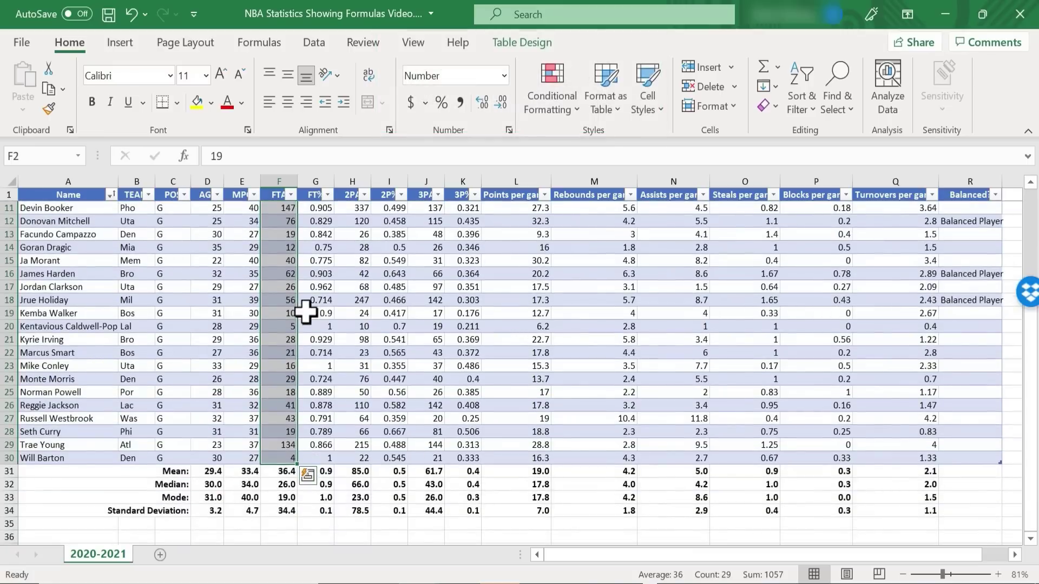
left_click(284, 472)
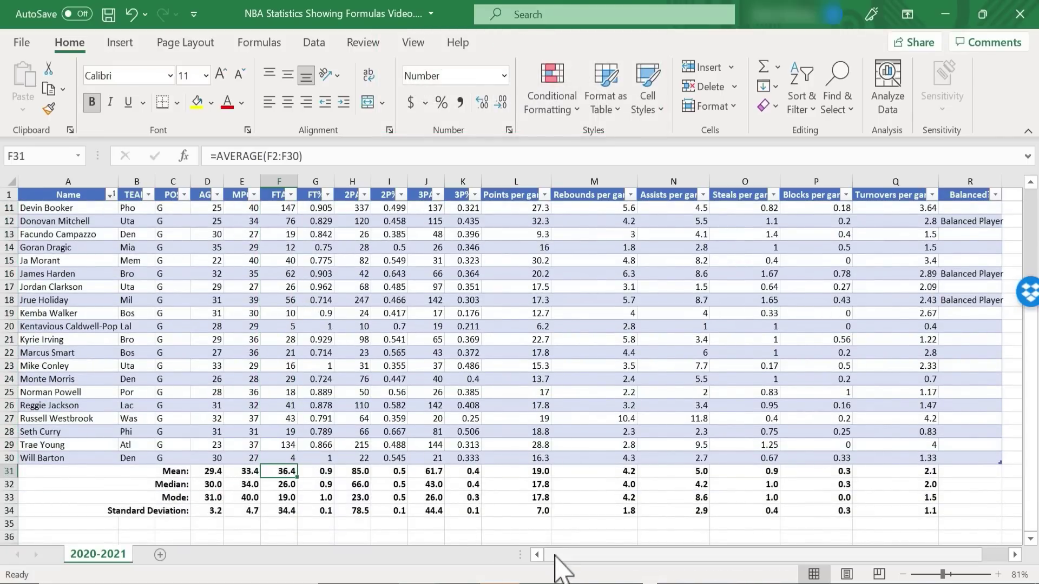
left_click_drag(546, 557, 712, 559)
scroll(795, 353, "up", 3)
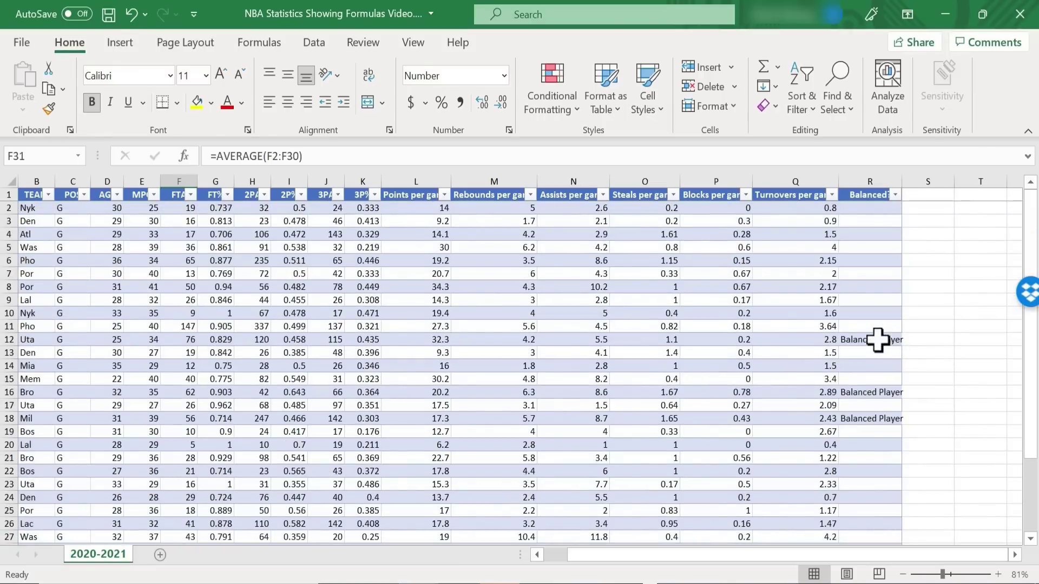
Step: From cell R12, select its precedent cells L12:O12 with Ctrl+[
left_click(869, 340)
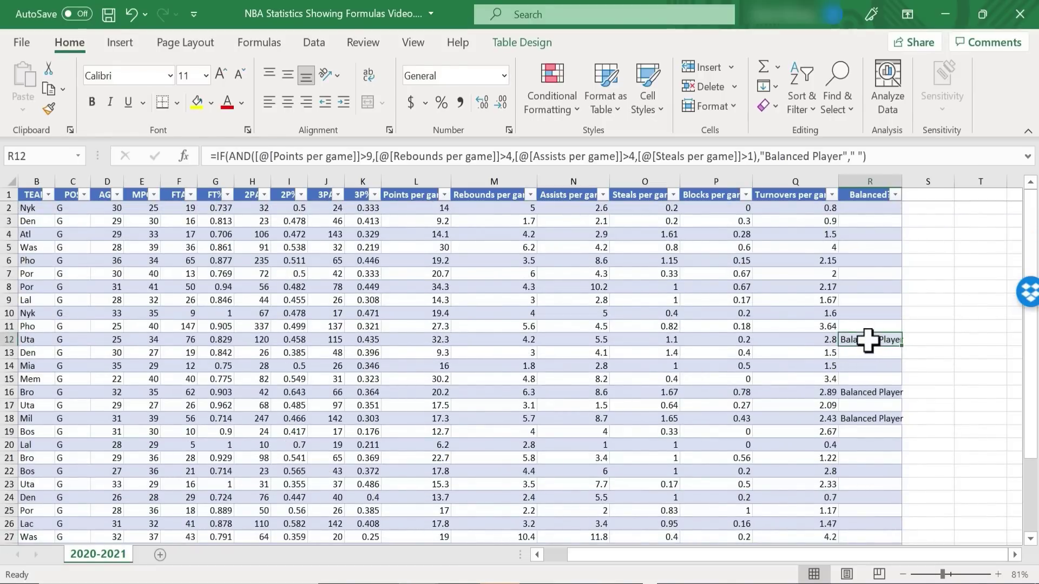
left_click_drag(816, 563, 695, 563)
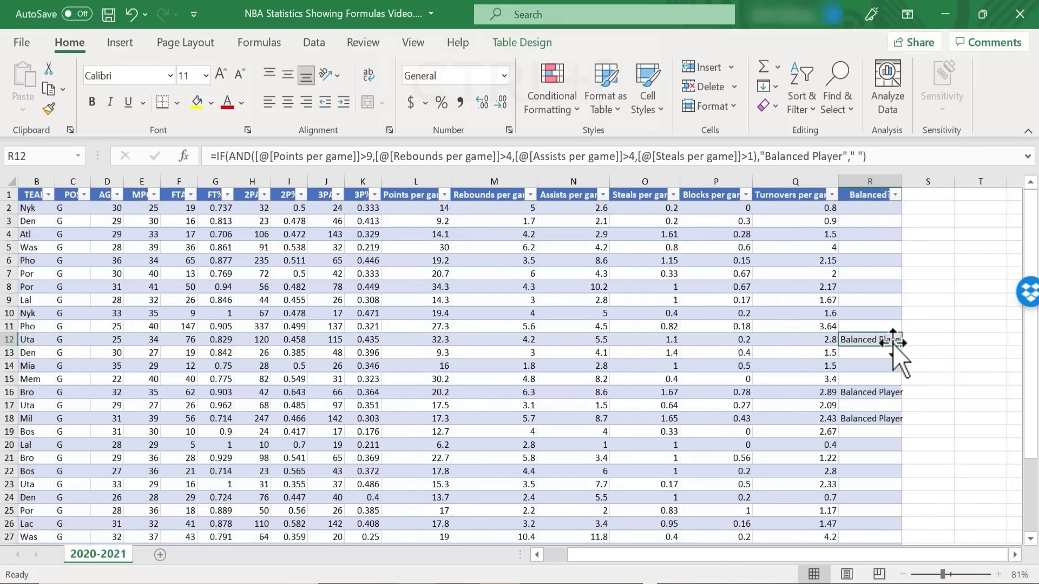
key("ctrl+bracketleft")
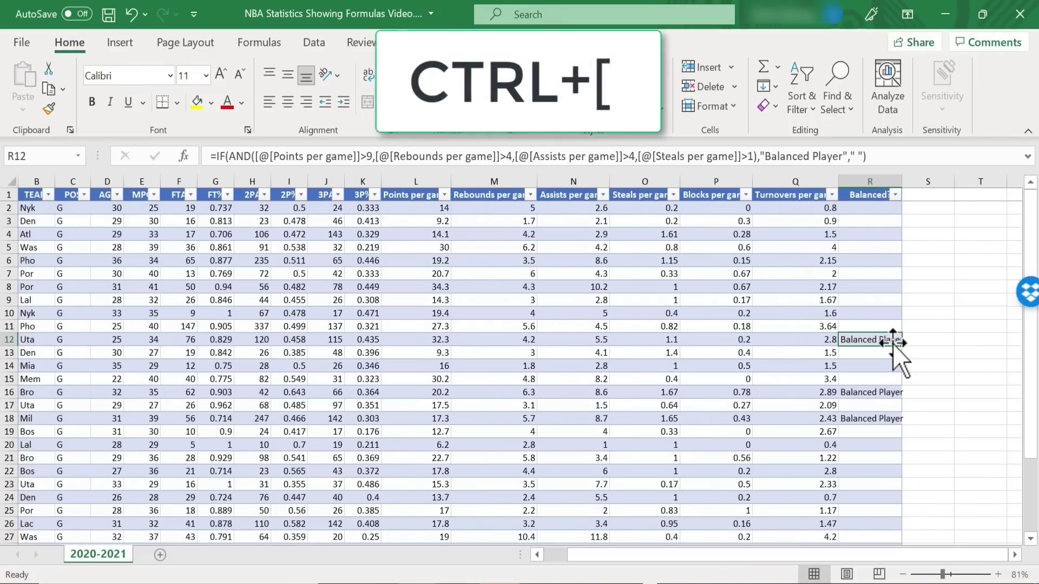
key("ctrl+bracketleft")
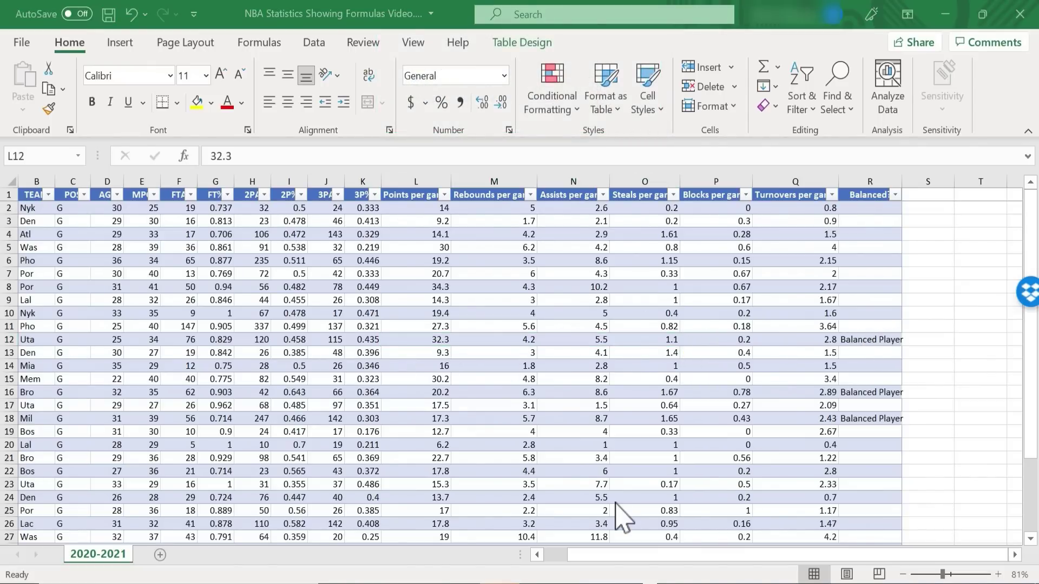
left_click(554, 555)
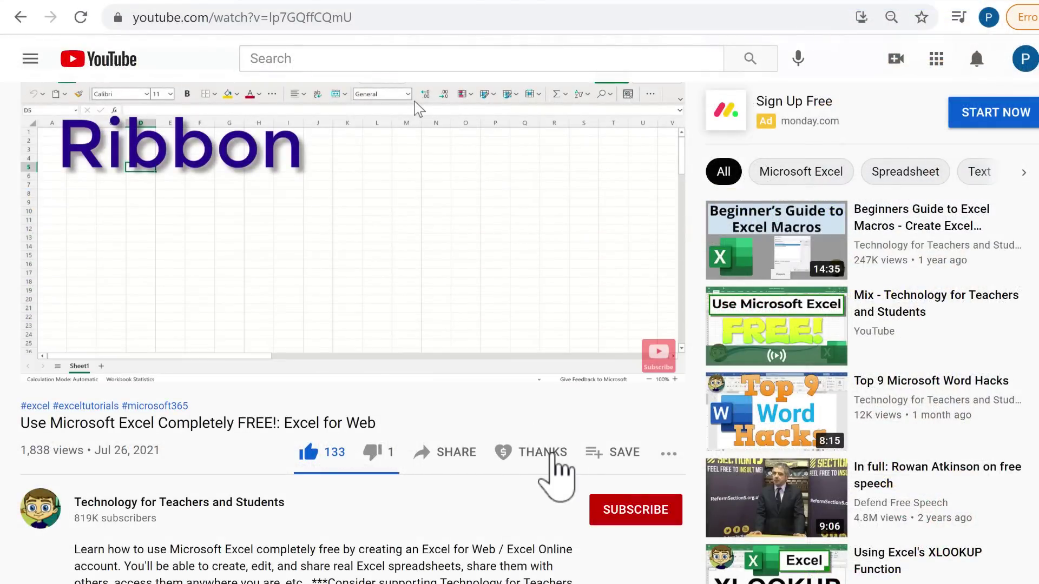
Step: Open the Super Thanks dialog for the Excel for Web video's channel
left_click(552, 455)
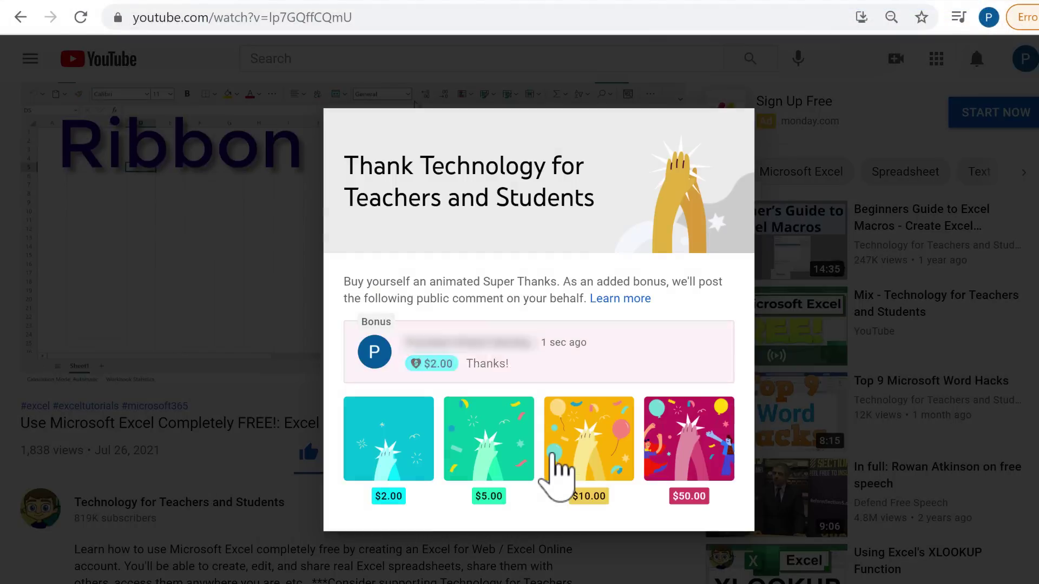